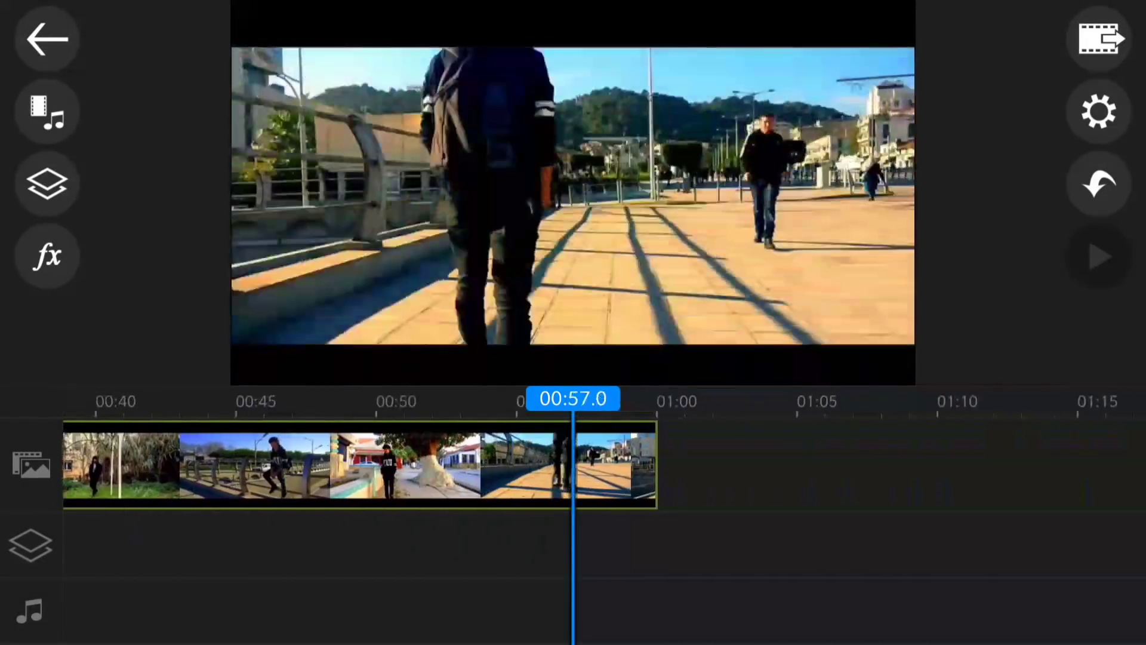
- Scrub the old project's garden and bridge footage, then play it from the bridge scene
{"action": "mouse_move", "coordinate": [406, 534]}
{"action": "left_mouse_down"}
{"action": "mouse_move", "coordinate": [636, 563]}
{"action": "mouse_move", "coordinate": [996, 568]}
{"action": "left_mouse_up"}
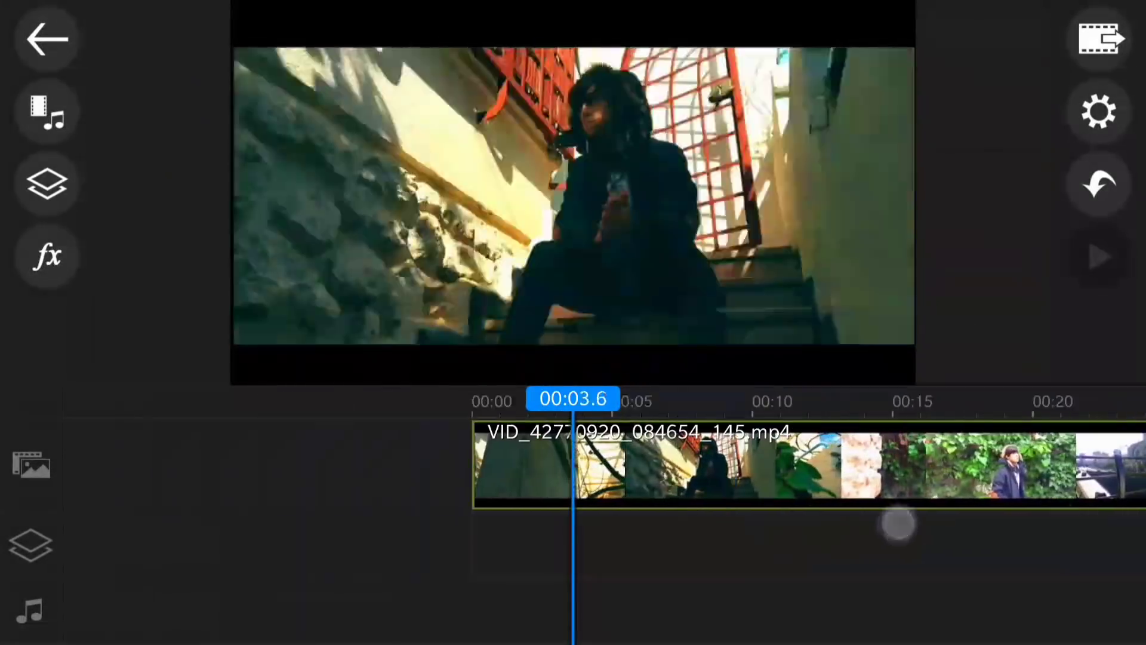
{"action": "mouse_move", "coordinate": [898, 524]}
{"action": "left_mouse_down"}
{"action": "mouse_move", "coordinate": [985, 524]}
{"action": "mouse_move", "coordinate": [776, 526]}
{"action": "left_mouse_up"}
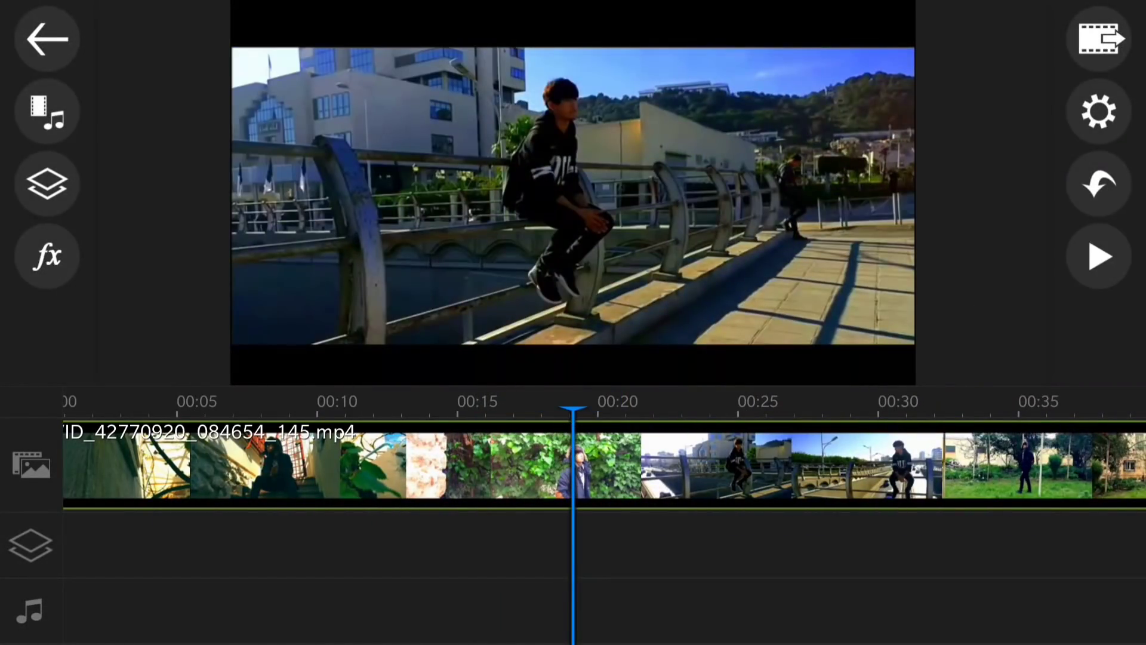
{"action": "left_click_drag", "start_coordinate": [817, 517], "coordinate": [678, 536]}
{"action": "mouse_move", "coordinate": [528, 579]}
{"action": "left_mouse_down"}
{"action": "mouse_move", "coordinate": [964, 548]}
{"action": "mouse_move", "coordinate": [405, 563]}
{"action": "left_mouse_up"}
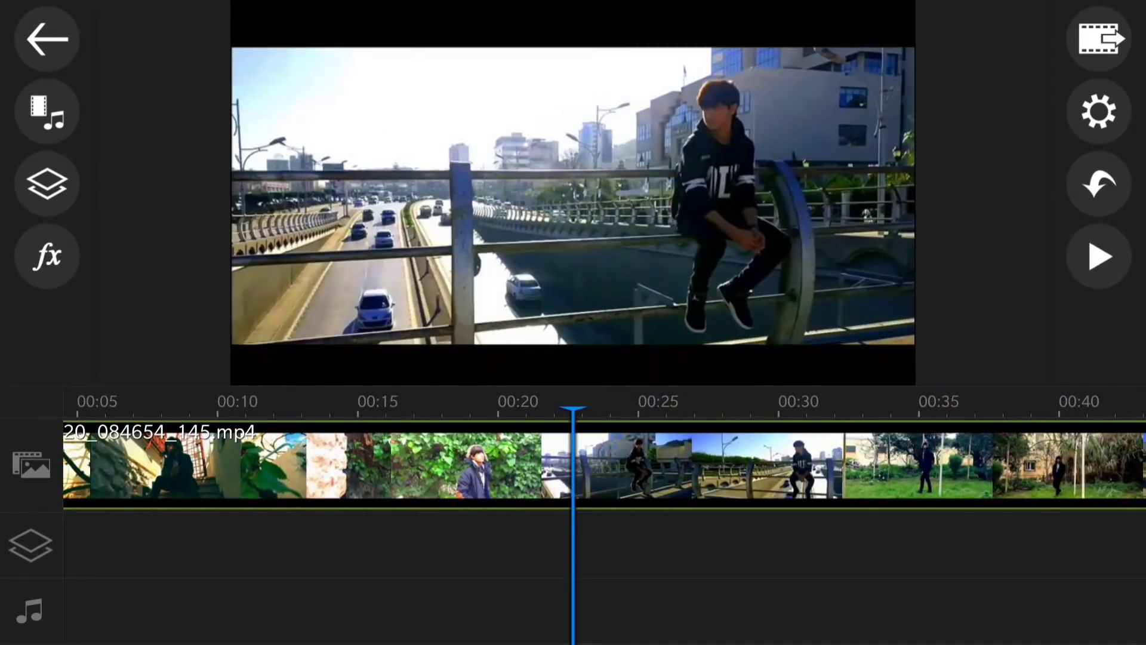
{"action": "mouse_move", "coordinate": [888, 561]}
{"action": "left_mouse_down"}
{"action": "mouse_move", "coordinate": [717, 576]}
{"action": "mouse_move", "coordinate": [385, 553]}
{"action": "mouse_move", "coordinate": [693, 581]}
{"action": "mouse_move", "coordinate": [879, 567]}
{"action": "left_mouse_up"}
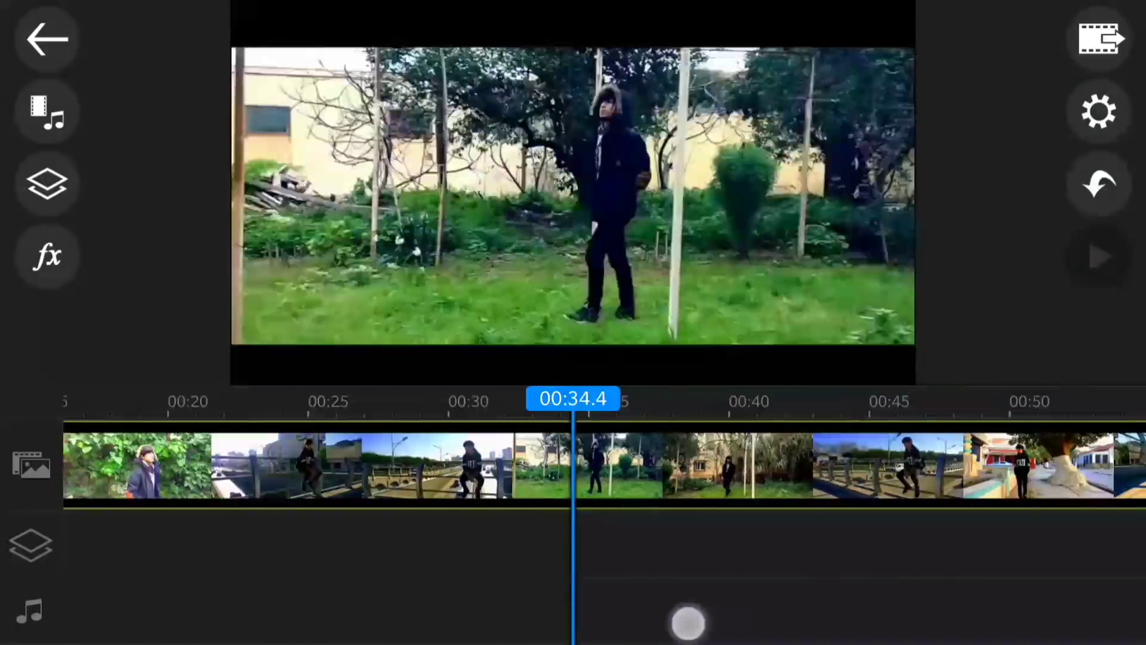
{"action": "mouse_move", "coordinate": [480, 618]}
{"action": "left_mouse_down"}
{"action": "mouse_move", "coordinate": [363, 619]}
{"action": "mouse_move", "coordinate": [842, 632]}
{"action": "left_mouse_up"}
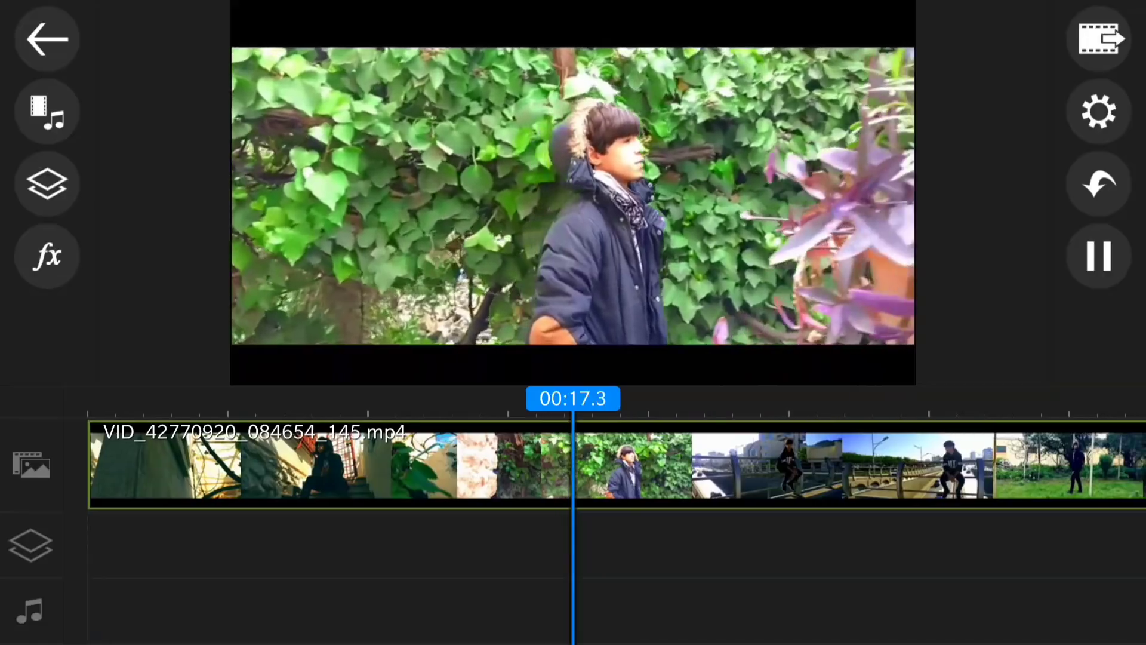
{"action": "mouse_move", "coordinate": [830, 614]}
{"action": "left_mouse_down"}
{"action": "mouse_move", "coordinate": [614, 614]}
{"action": "mouse_move", "coordinate": [555, 632]}
{"action": "left_mouse_up"}
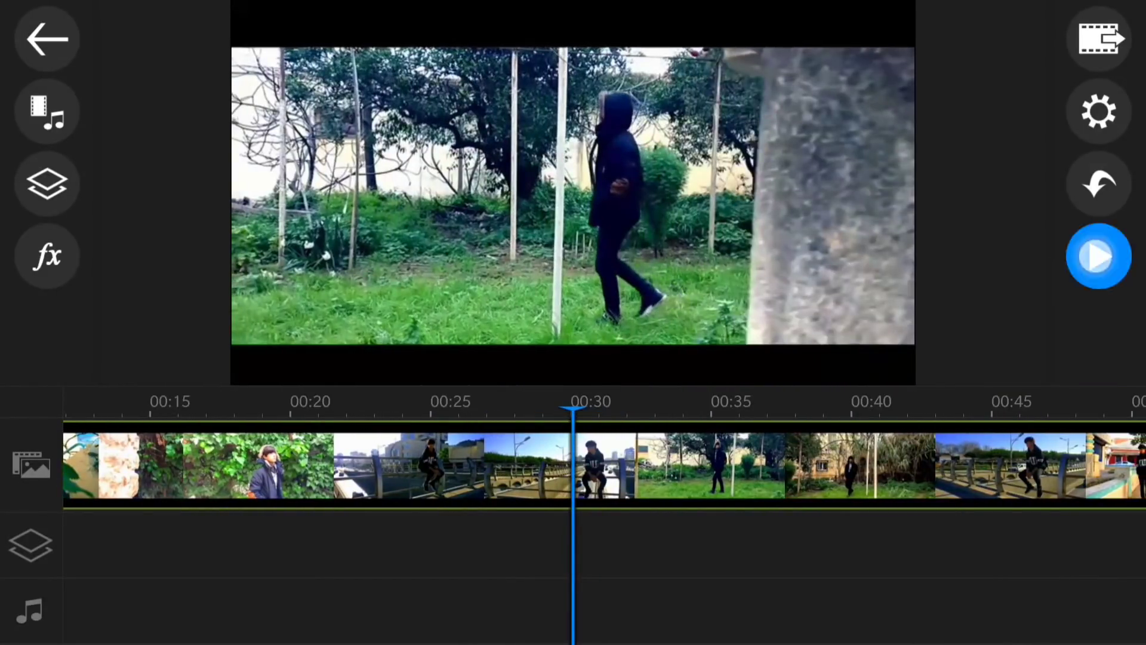
{"action": "left_click", "coordinate": [1098, 256]}
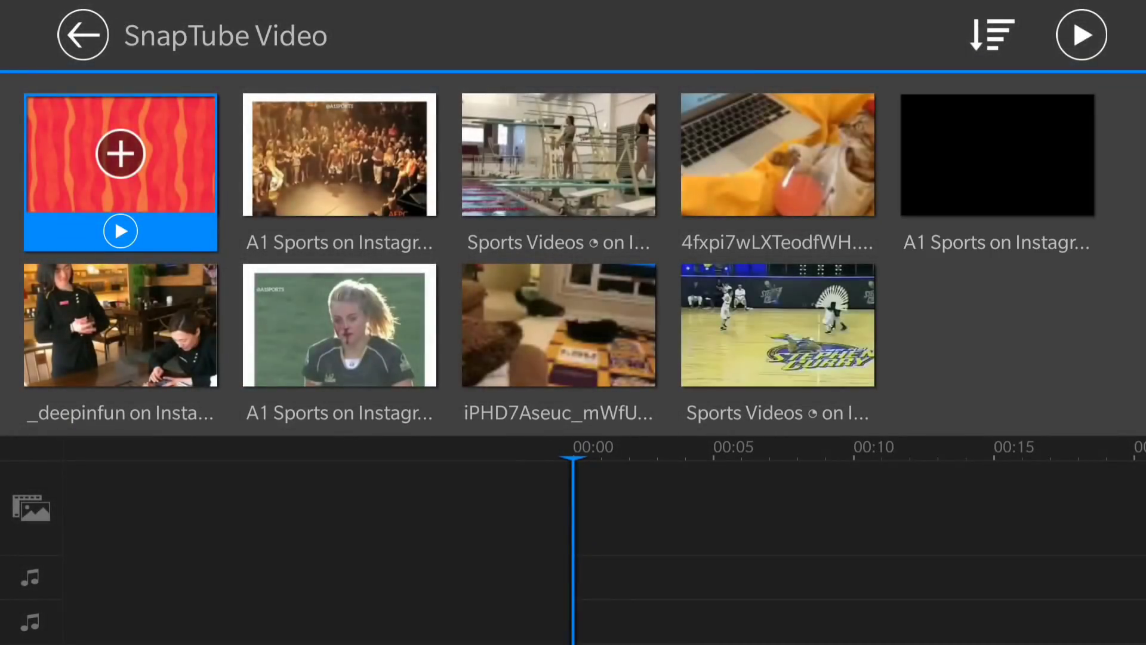
- Add the red marble pattern background clip to the main video track
{"action": "left_click", "coordinate": [120, 153]}
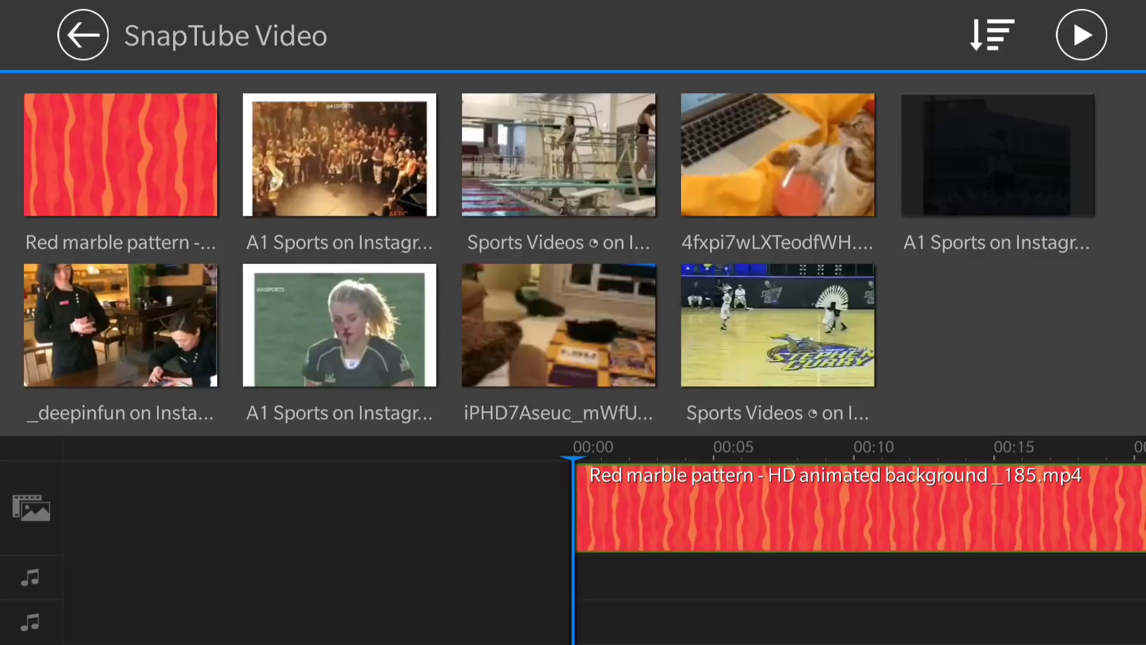
{"action": "left_click", "coordinate": [83, 34]}
{"action": "mouse_move", "coordinate": [907, 555]}
{"action": "left_mouse_down"}
{"action": "mouse_move", "coordinate": [792, 567]}
{"action": "mouse_move", "coordinate": [665, 552]}
{"action": "mouse_move", "coordinate": [844, 557]}
{"action": "mouse_move", "coordinate": [546, 580]}
{"action": "mouse_move", "coordinate": [895, 574]}
{"action": "left_mouse_up"}
- Scrub through the red marble clip and return the playhead to 00:00
{"action": "left_click_drag", "start_coordinate": [1015, 597], "coordinate": [750, 632]}
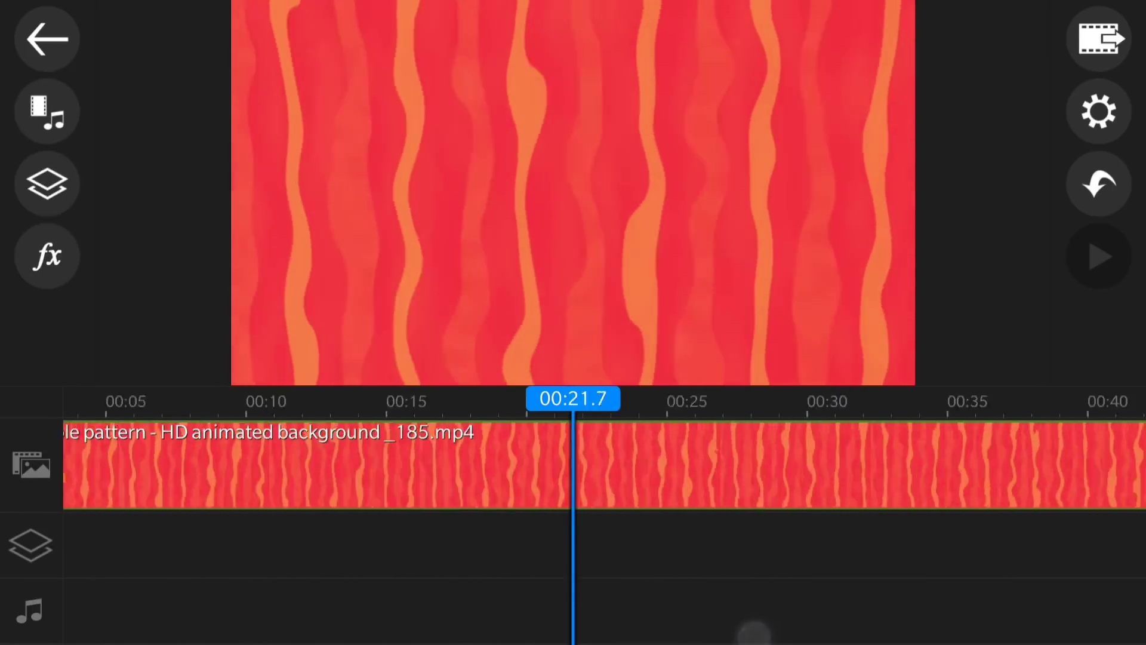
{"action": "left_click_drag", "start_coordinate": [538, 597], "coordinate": [896, 597]}
{"action": "left_click_drag", "start_coordinate": [418, 567], "coordinate": [812, 568]}
{"action": "left_click_drag", "start_coordinate": [955, 537], "coordinate": [527, 535]}
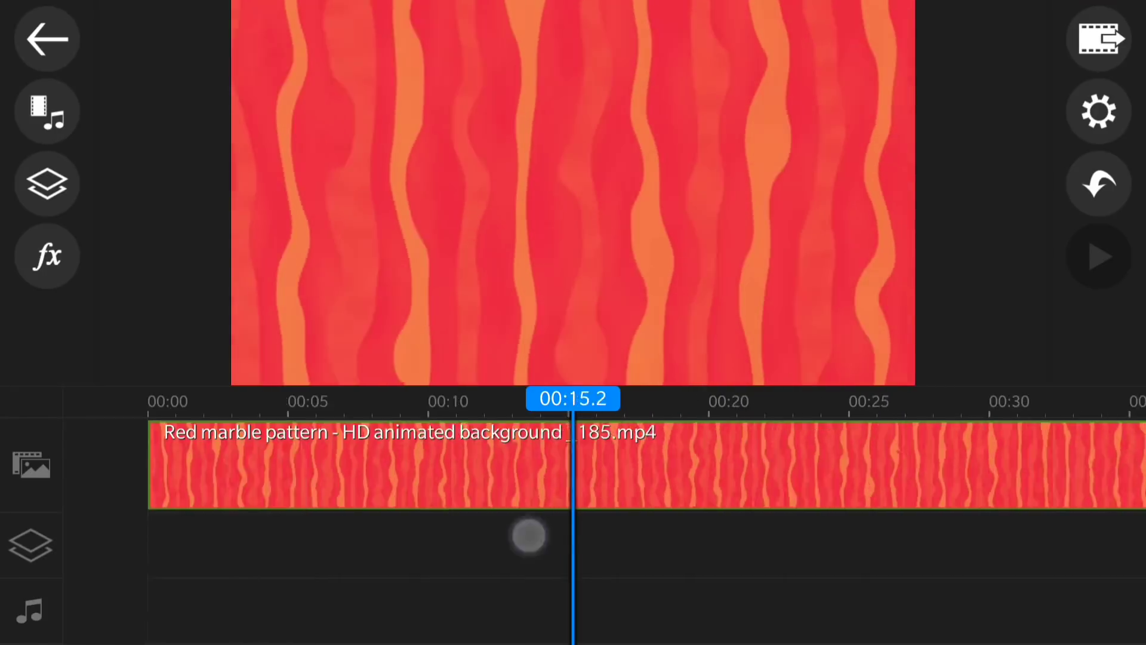
{"action": "left_click_drag", "start_coordinate": [895, 573], "coordinate": [418, 585]}
{"action": "left_click_drag", "start_coordinate": [670, 586], "coordinate": [1015, 585]}
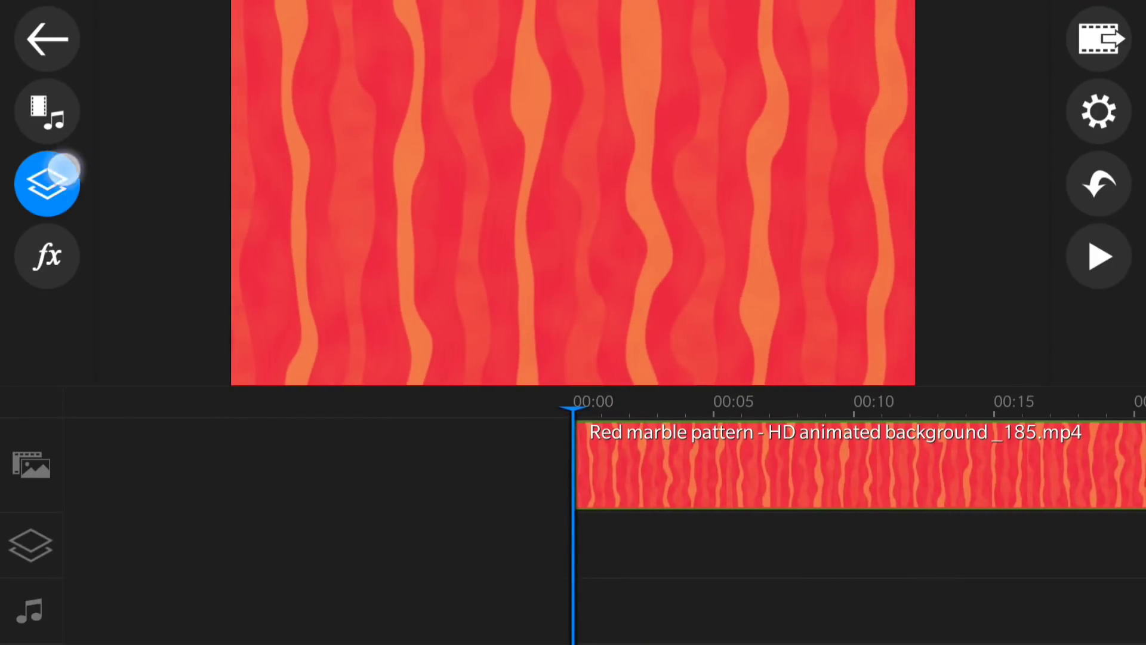
- Add the white CINOU png as an image overlay layer
{"action": "left_click", "coordinate": [69, 173]}
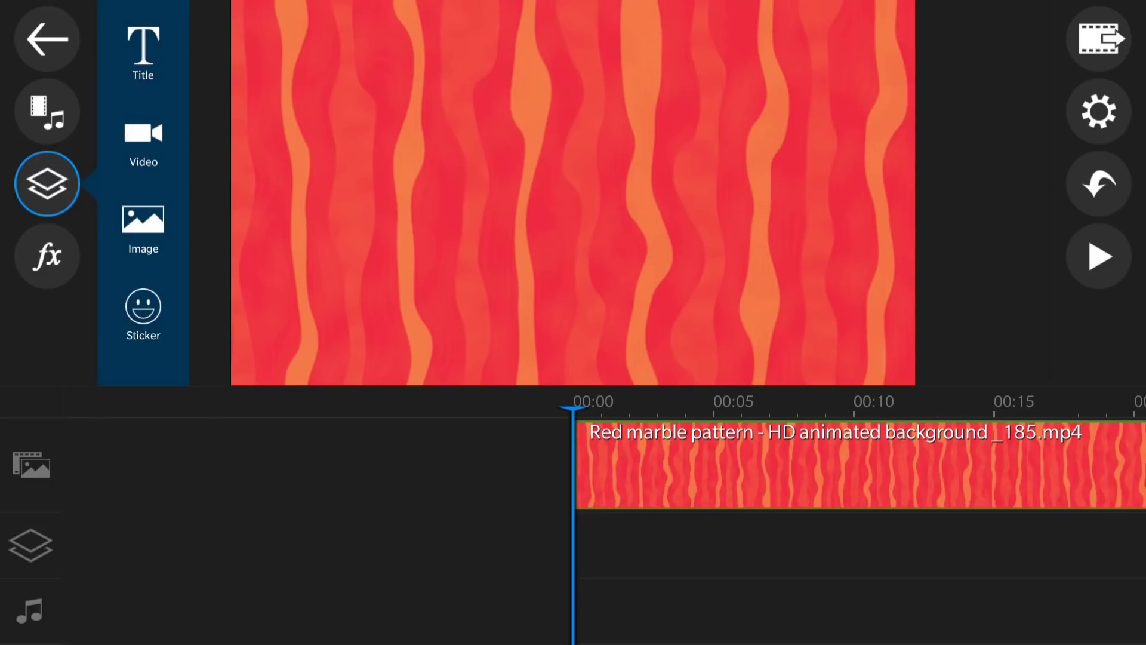
{"action": "left_click", "coordinate": [143, 227]}
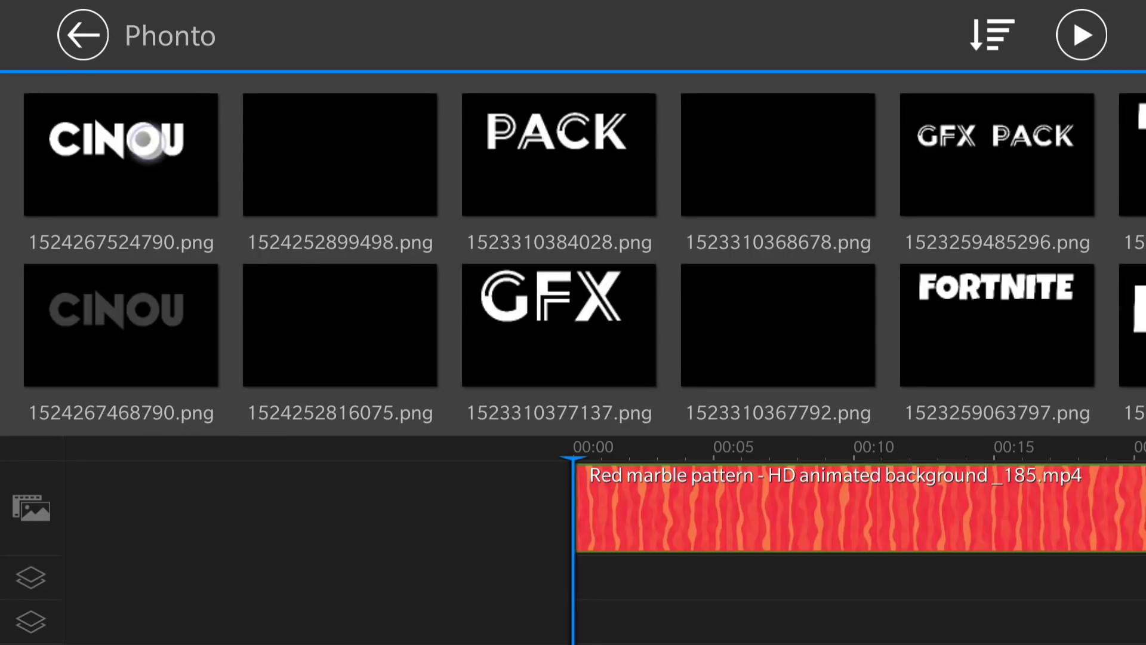
{"action": "left_click", "coordinate": [143, 139]}
{"action": "left_click", "coordinate": [120, 154]}
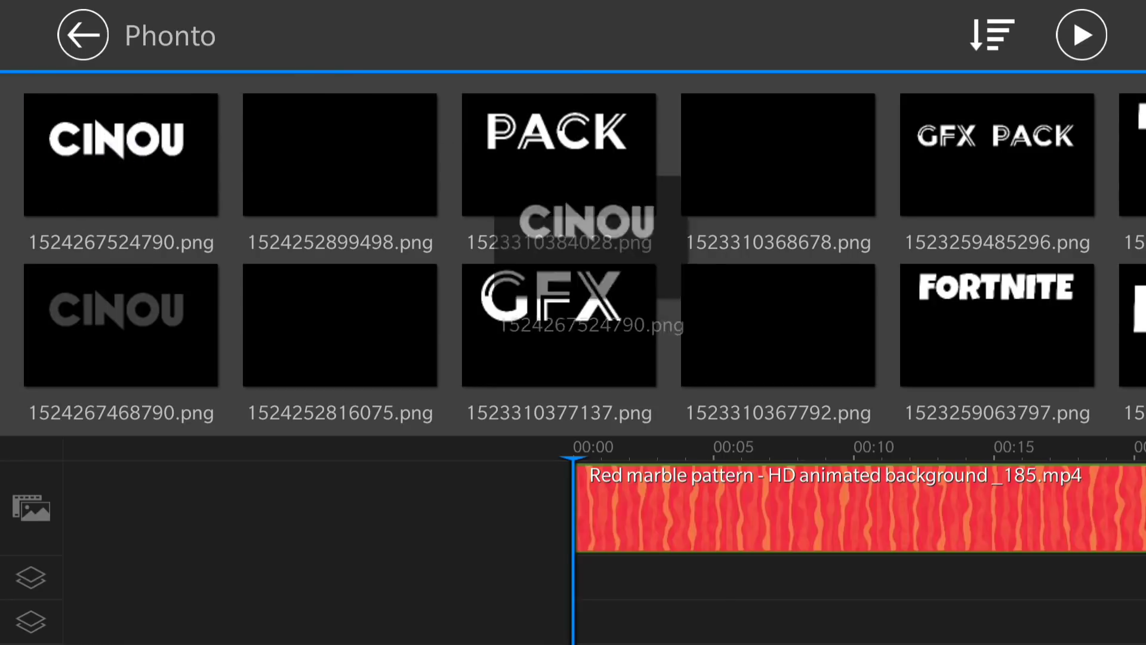
{"action": "left_click", "coordinate": [931, 562]}
- Enlarge the CINOU title in the preview and extend its layer to about 13 seconds
{"action": "left_click_drag", "start_coordinate": [652, 591], "coordinate": [893, 576]}
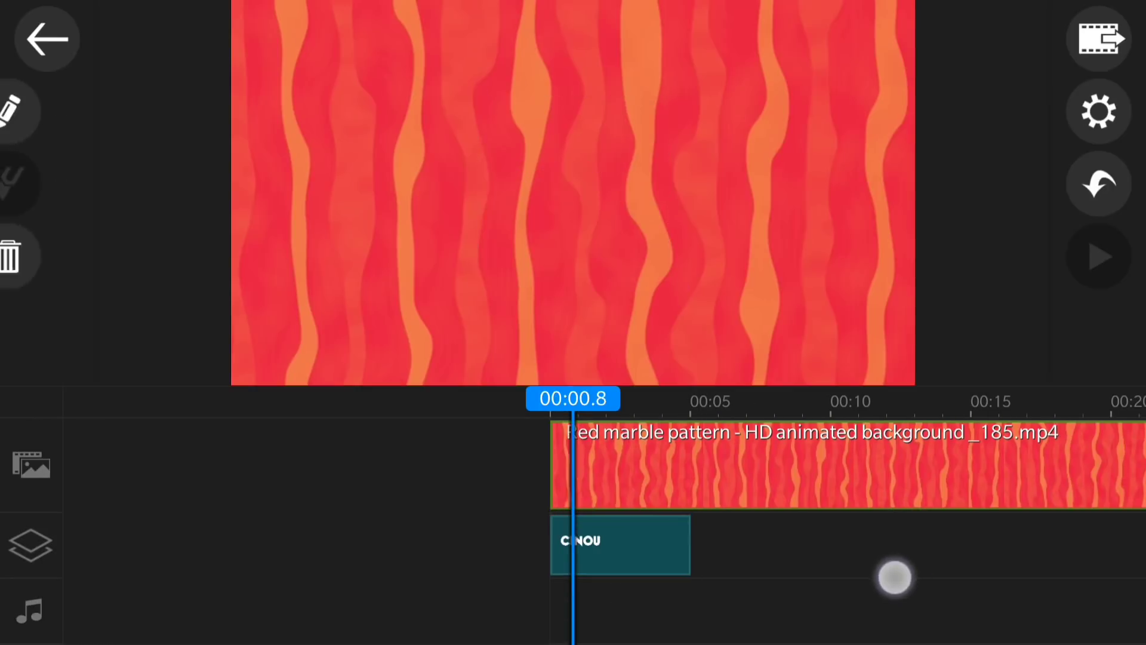
{"action": "left_click", "coordinate": [633, 558]}
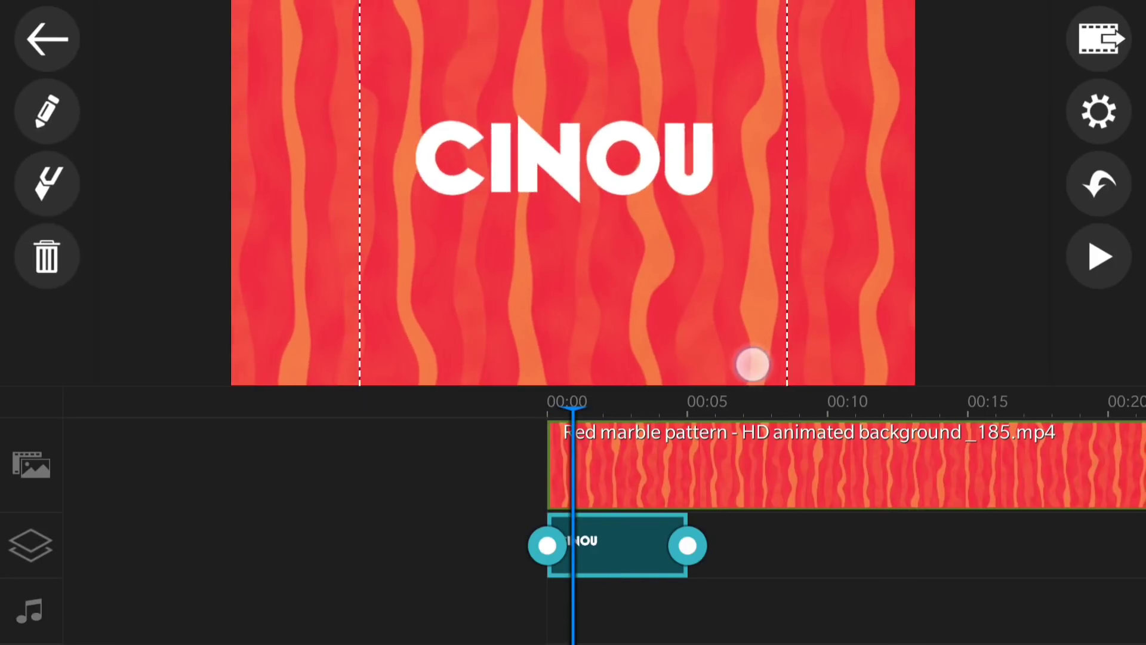
{"action": "left_click_drag", "start_coordinate": [671, 291], "coordinate": [770, 366]}
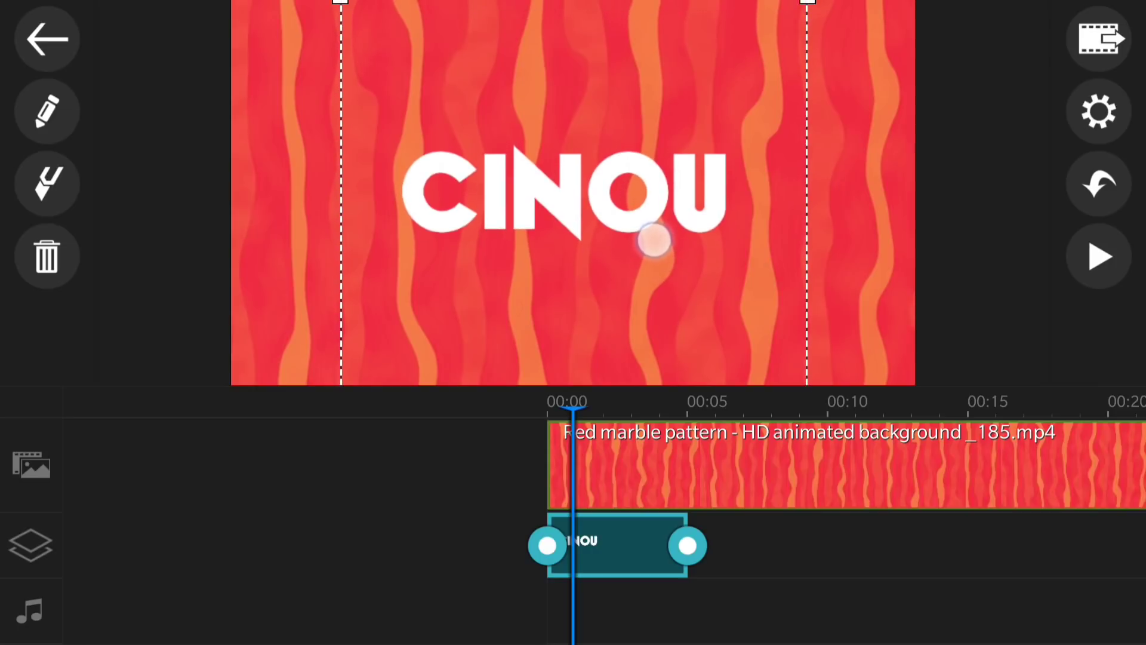
{"action": "left_click_drag", "start_coordinate": [688, 545], "coordinate": [926, 546]}
{"action": "left_click", "coordinate": [773, 597]}
{"action": "left_click_drag", "start_coordinate": [316, 610], "coordinate": [692, 610]}
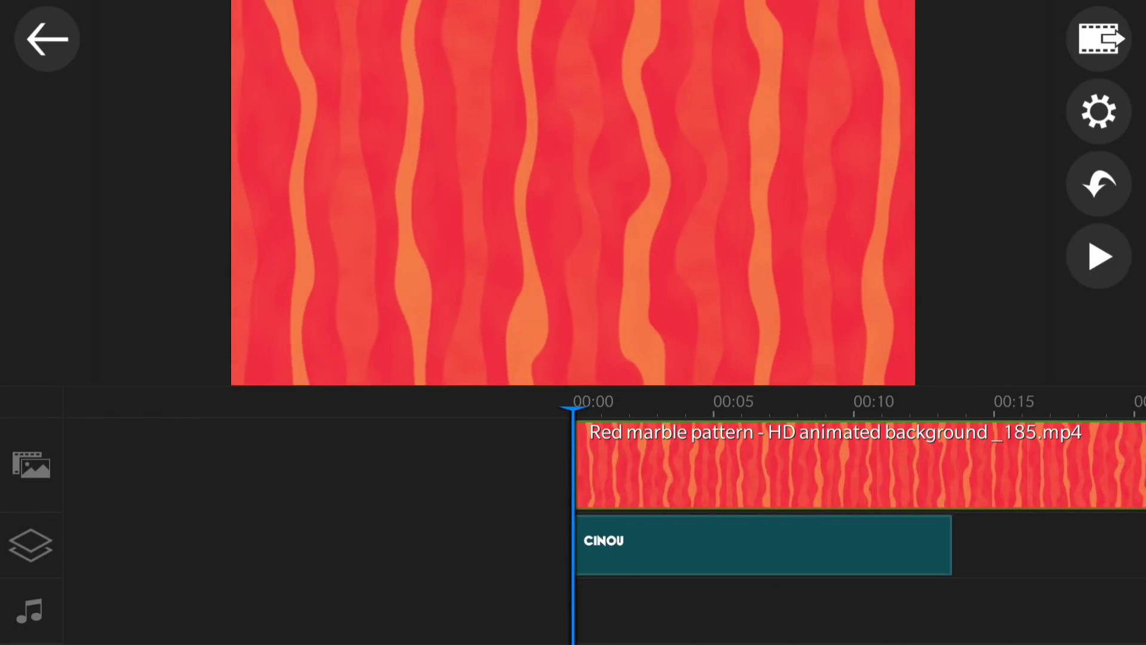
{"action": "mouse_move", "coordinate": [791, 610]}
{"action": "left_mouse_down"}
{"action": "mouse_move", "coordinate": [415, 614]}
{"action": "mouse_move", "coordinate": [637, 583]}
{"action": "mouse_move", "coordinate": [800, 583]}
{"action": "left_mouse_up"}
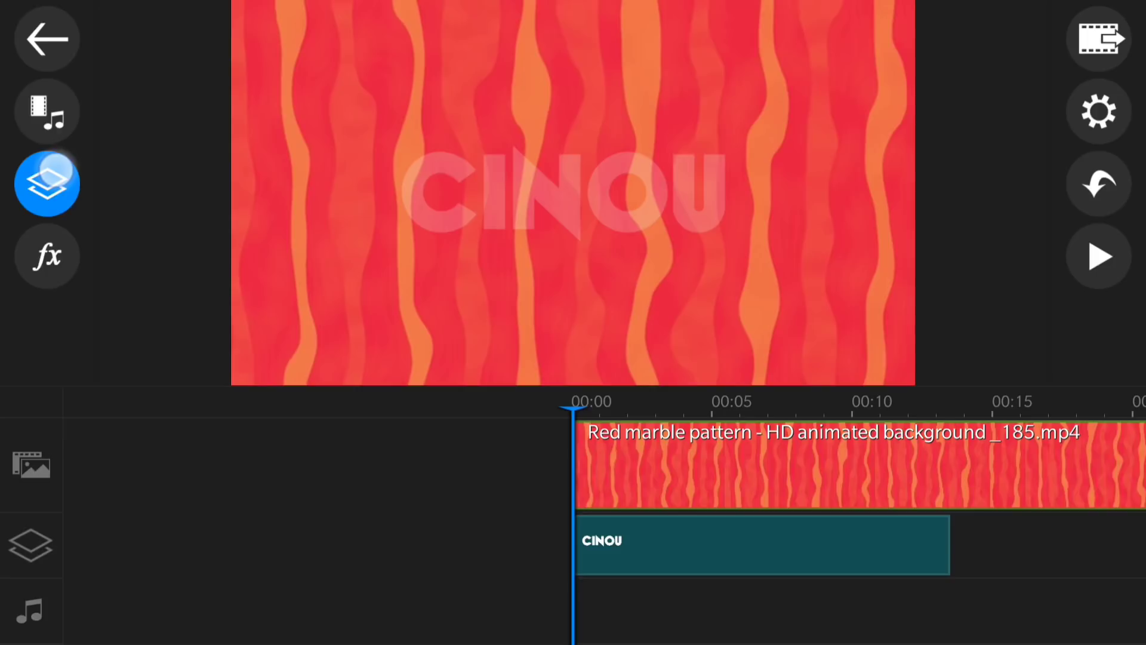
- Put the green-screen clip on a new video layer track, stretched to fill the frame
{"action": "left_click", "coordinate": [56, 170]}
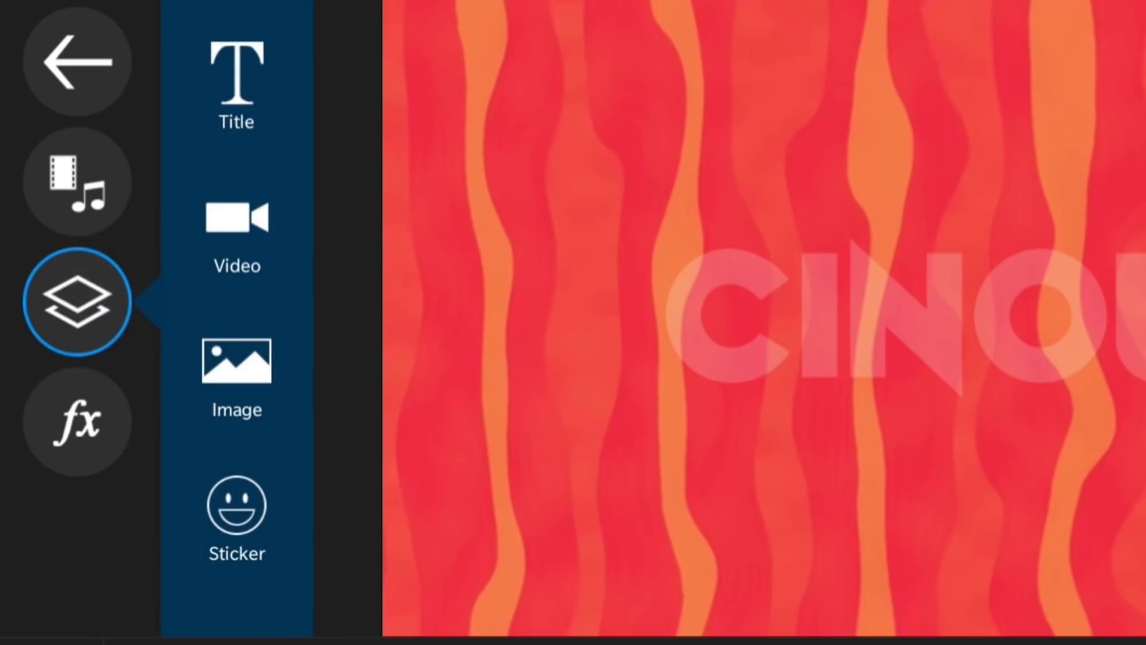
{"action": "left_click", "coordinate": [237, 236]}
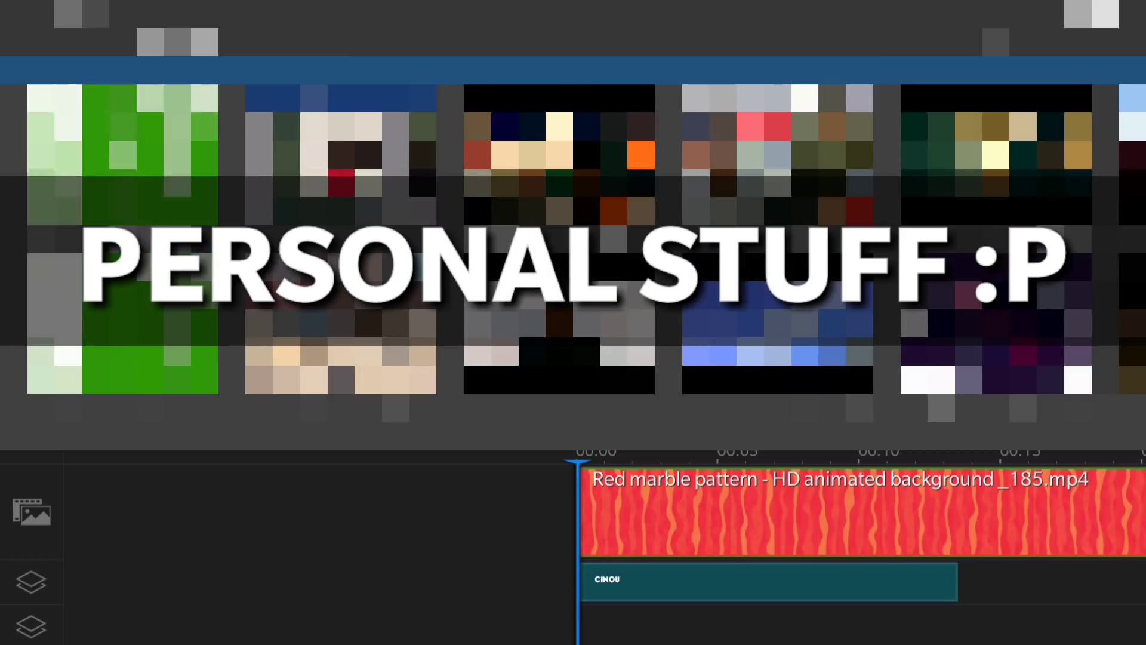
{"action": "left_click_drag", "start_coordinate": [122, 239], "coordinate": [633, 627]}
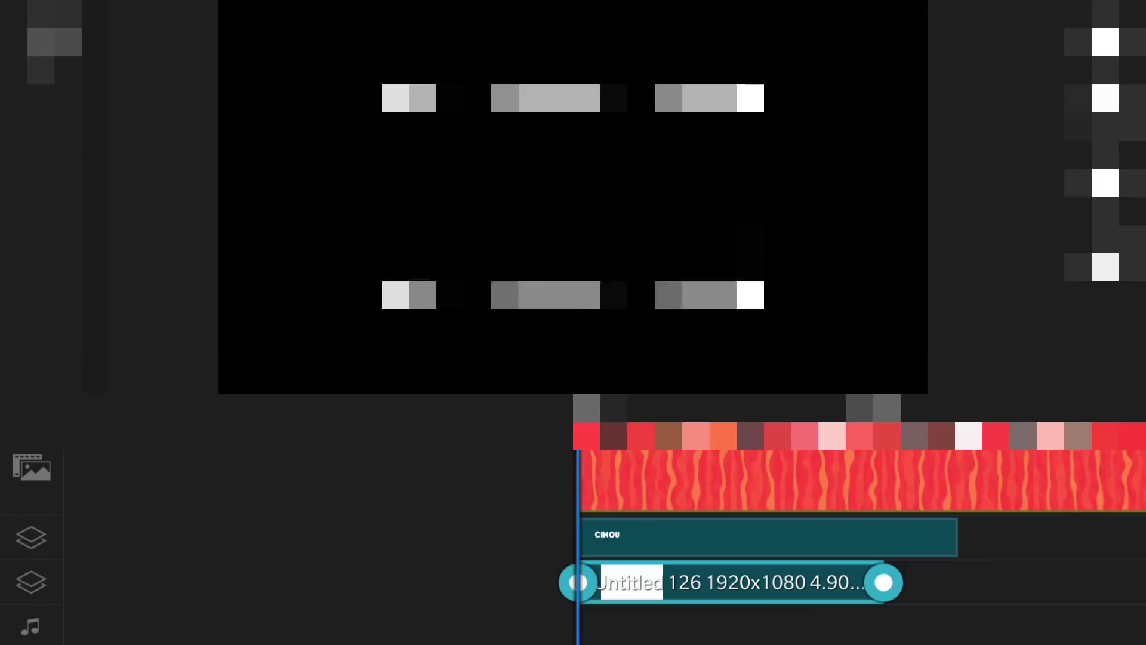
{"action": "left_click_drag", "start_coordinate": [753, 296], "coordinate": [846, 358]}
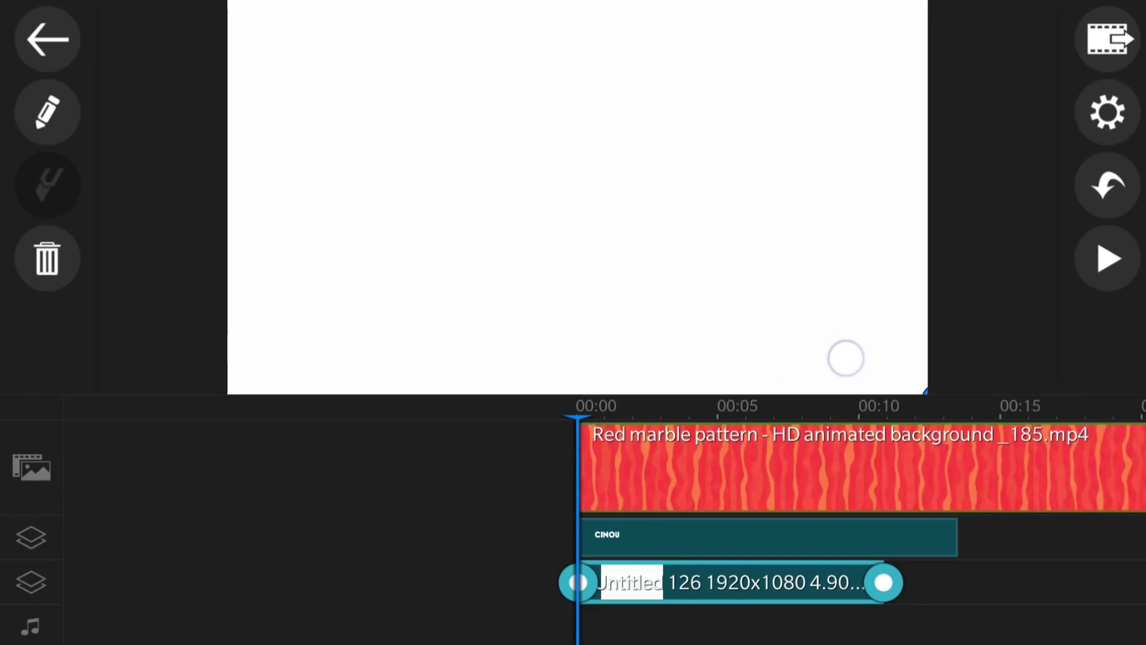
- Scrub through the green-screen overlay to check a frame showing the green
{"action": "left_click", "coordinate": [1001, 559]}
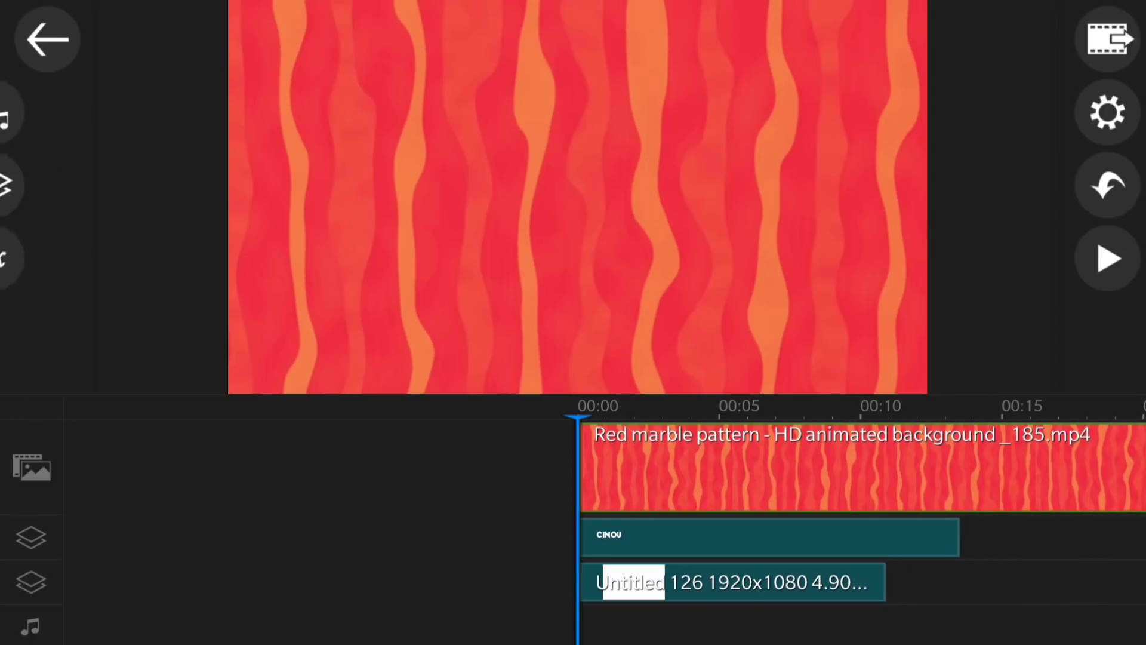
{"action": "mouse_move", "coordinate": [954, 547]}
{"action": "left_mouse_down"}
{"action": "mouse_move", "coordinate": [905, 550]}
{"action": "mouse_move", "coordinate": [959, 551]}
{"action": "left_mouse_up"}
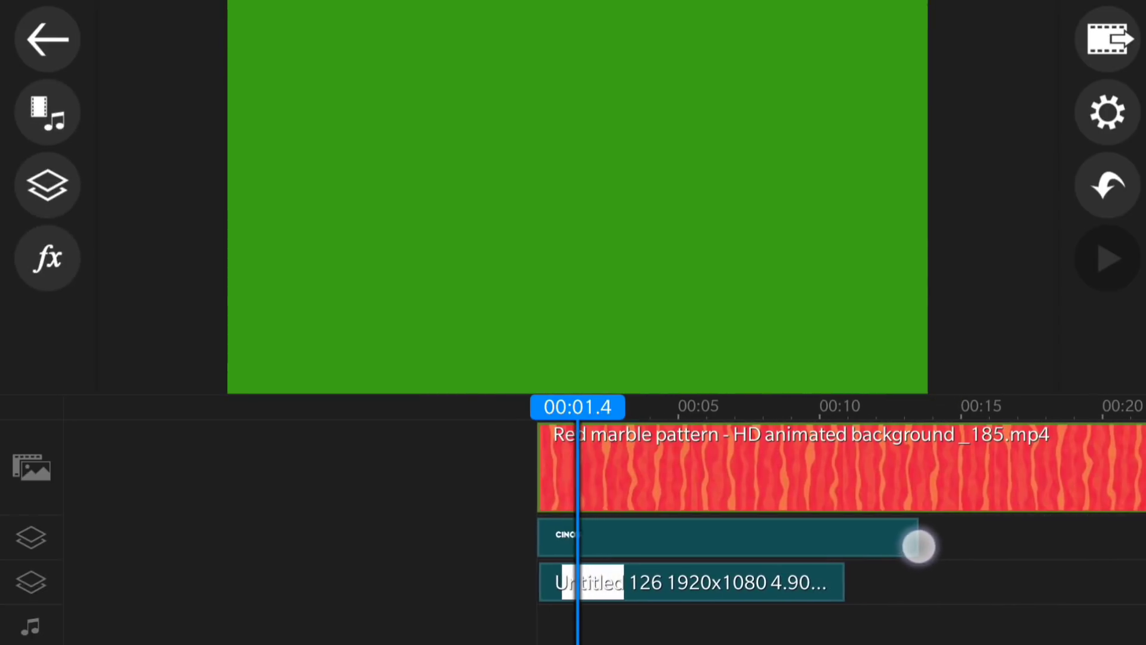
{"action": "left_click", "coordinate": [766, 593]}
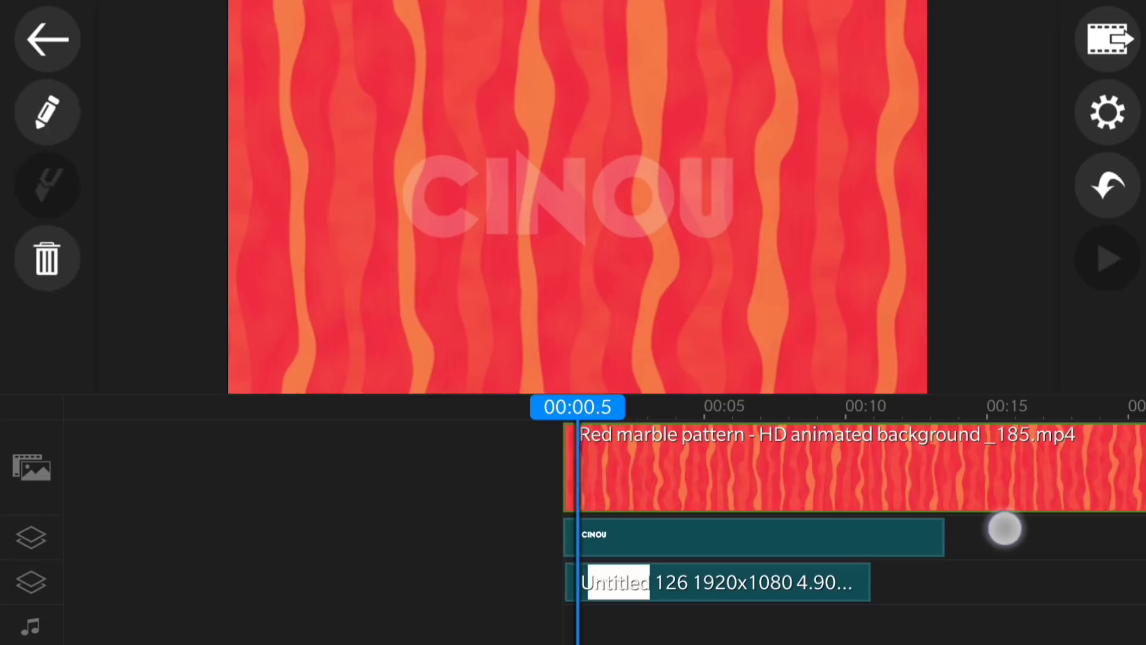
{"action": "left_click_drag", "start_coordinate": [1003, 527], "coordinate": [960, 545]}
{"action": "left_click_drag", "start_coordinate": [868, 557], "coordinate": [927, 566]}
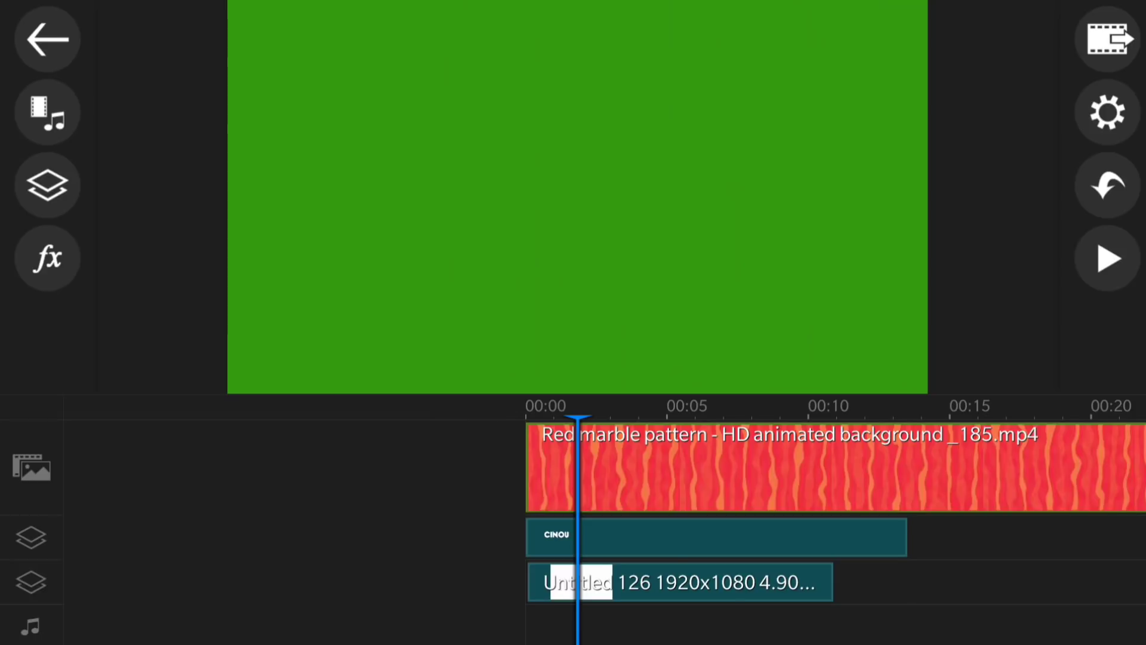
- Chroma-key the overlay by sampling its green so it becomes transparent
{"action": "left_click", "coordinate": [717, 583]}
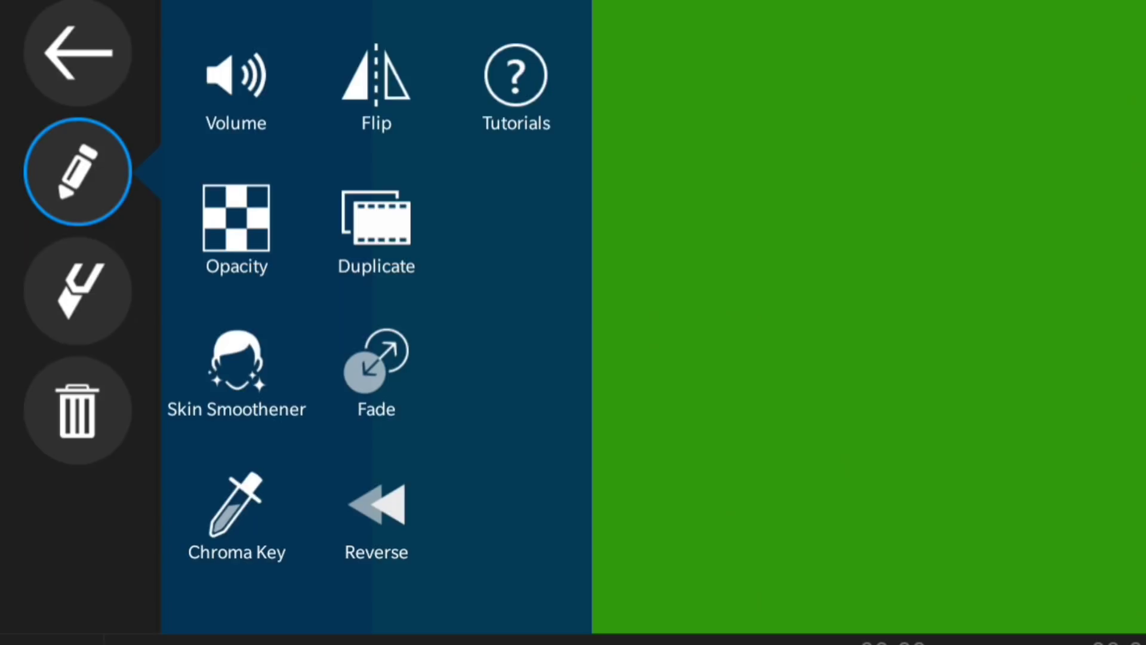
{"action": "left_click", "coordinate": [237, 521]}
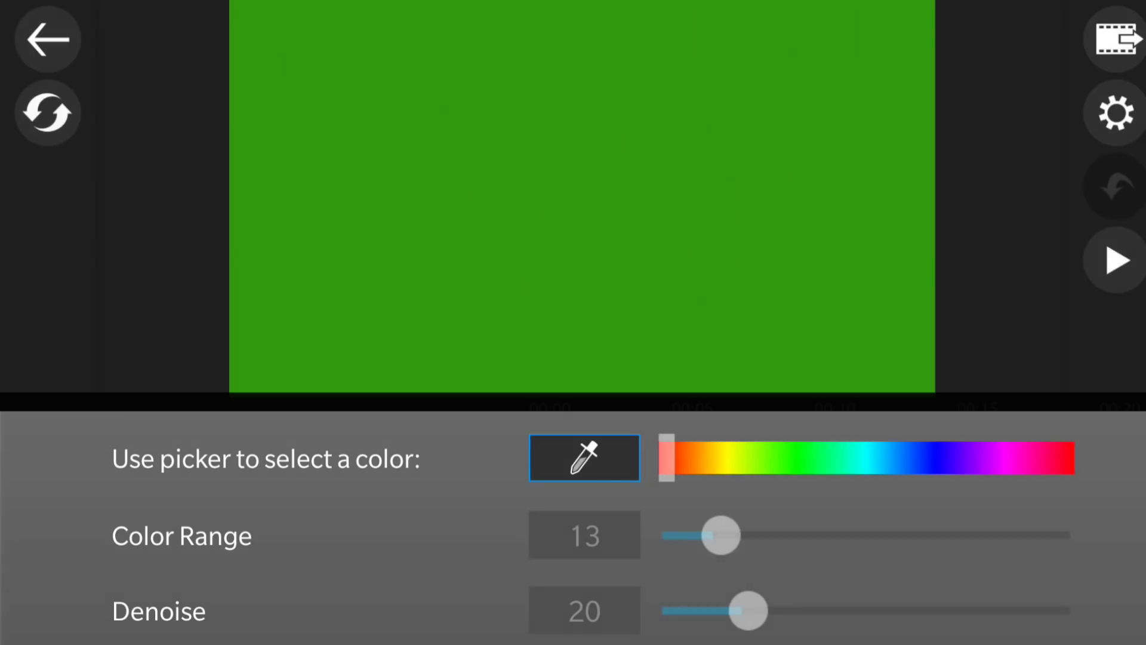
{"action": "left_click", "coordinate": [596, 469]}
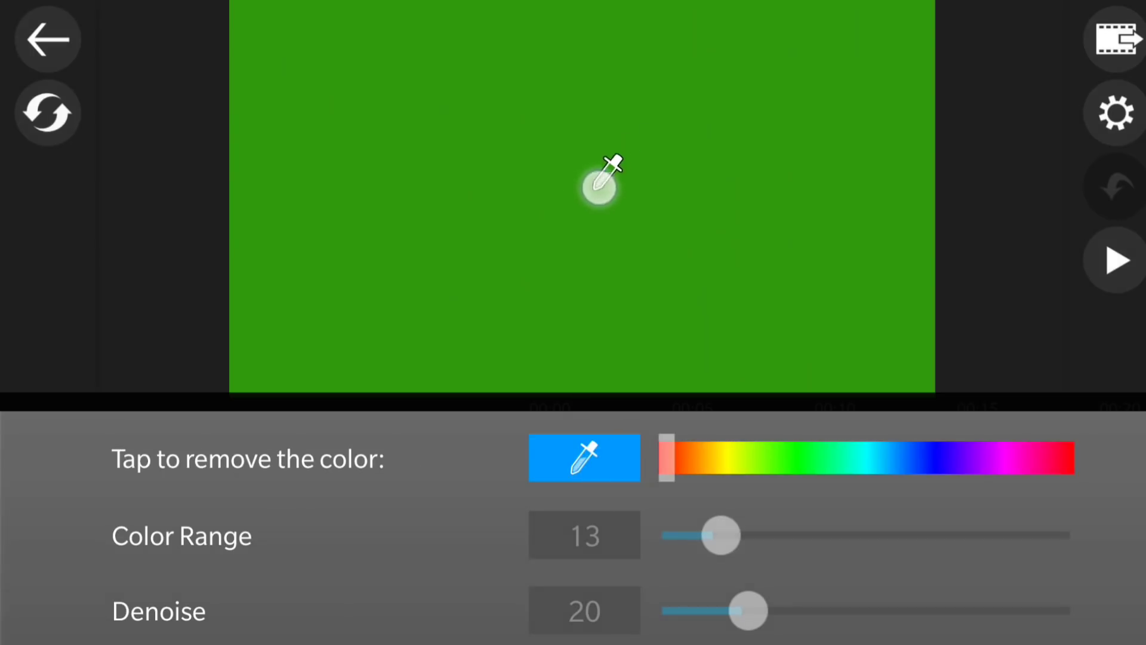
{"action": "left_click", "coordinate": [595, 188]}
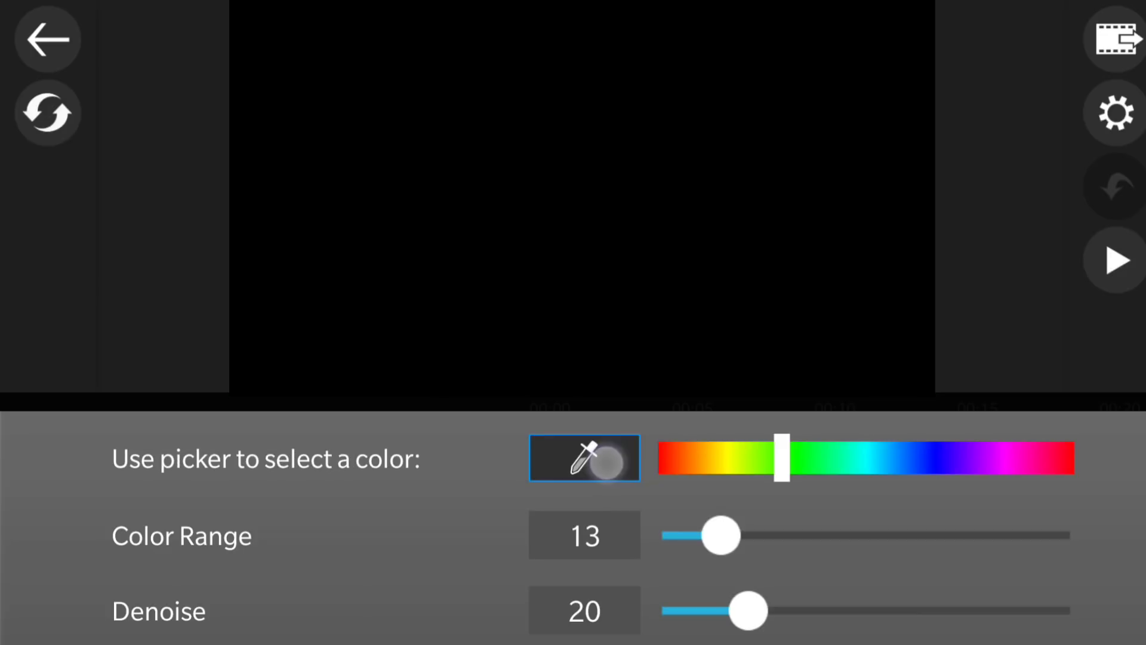
{"action": "left_click", "coordinate": [1116, 259]}
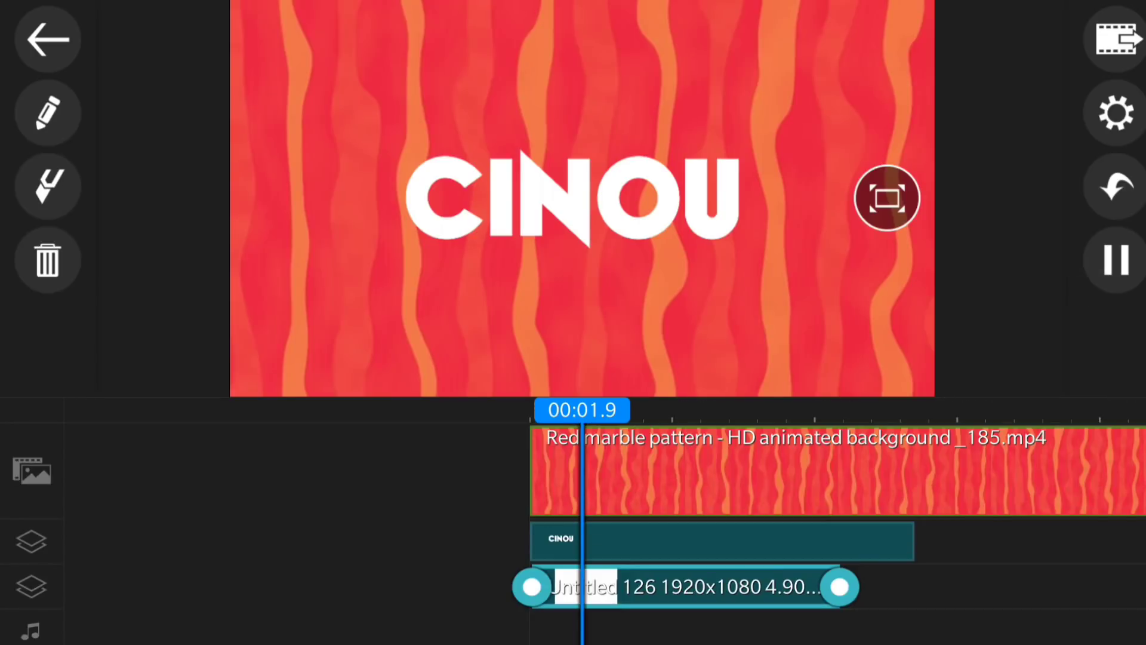
- Swap the overlay and CINOU layer tracks and replay the intro to check the transition
{"action": "left_click_drag", "start_coordinate": [904, 498], "coordinate": [1003, 517]}
{"action": "left_click", "coordinate": [1116, 260]}
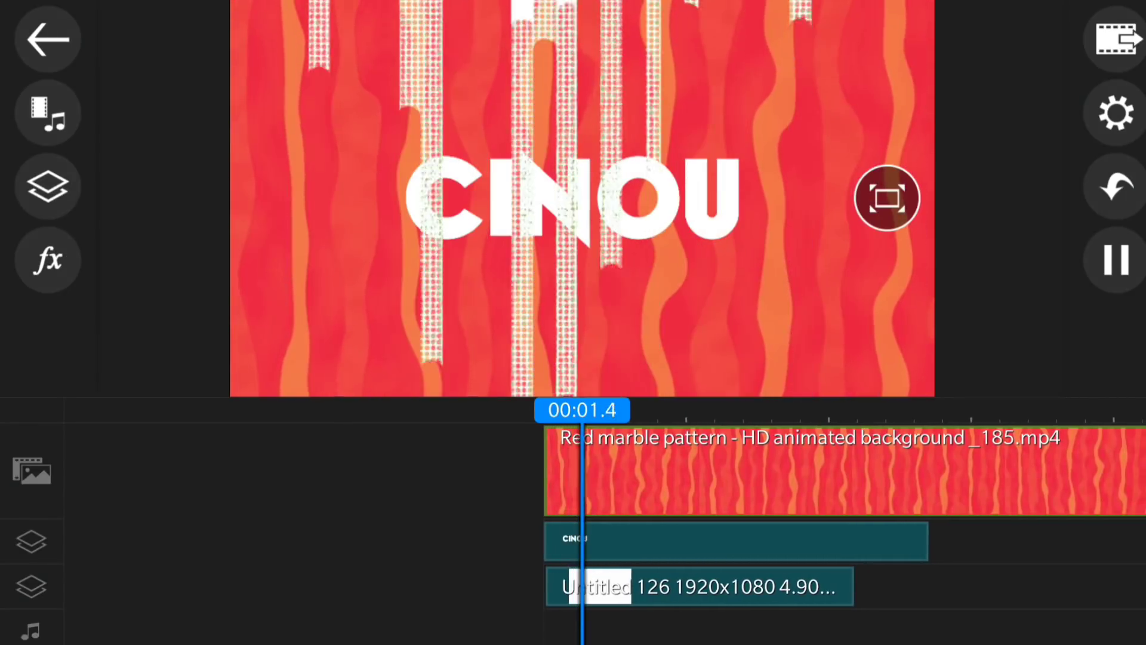
{"action": "left_click_drag", "start_coordinate": [952, 560], "coordinate": [1041, 575]}
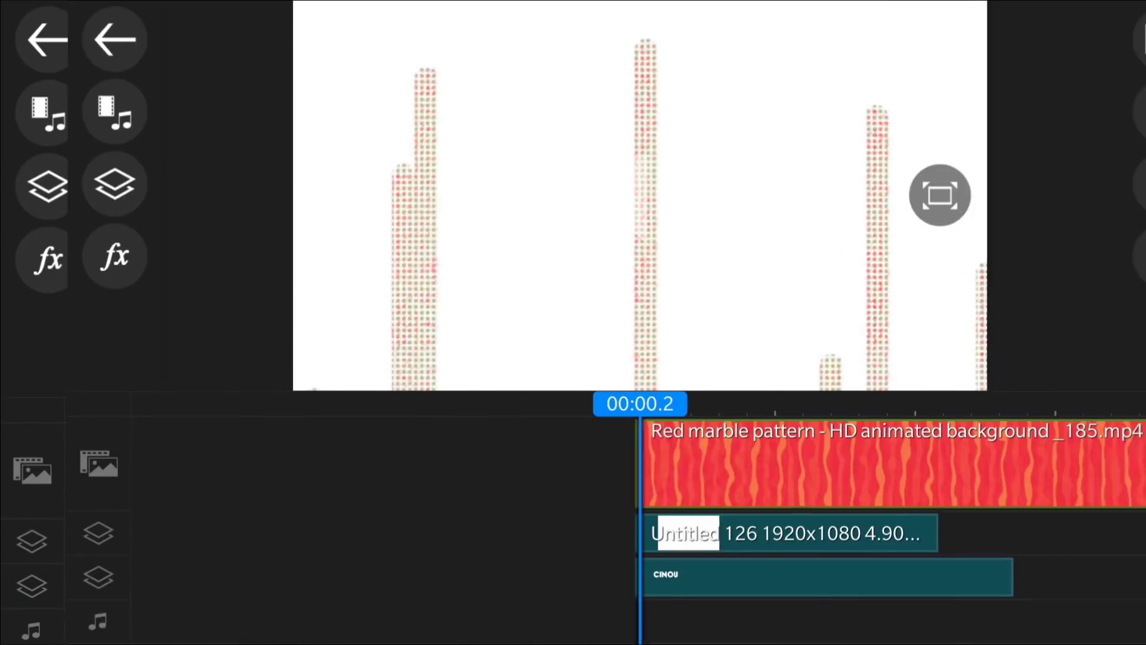
{"action": "left_click", "coordinate": [1099, 257]}
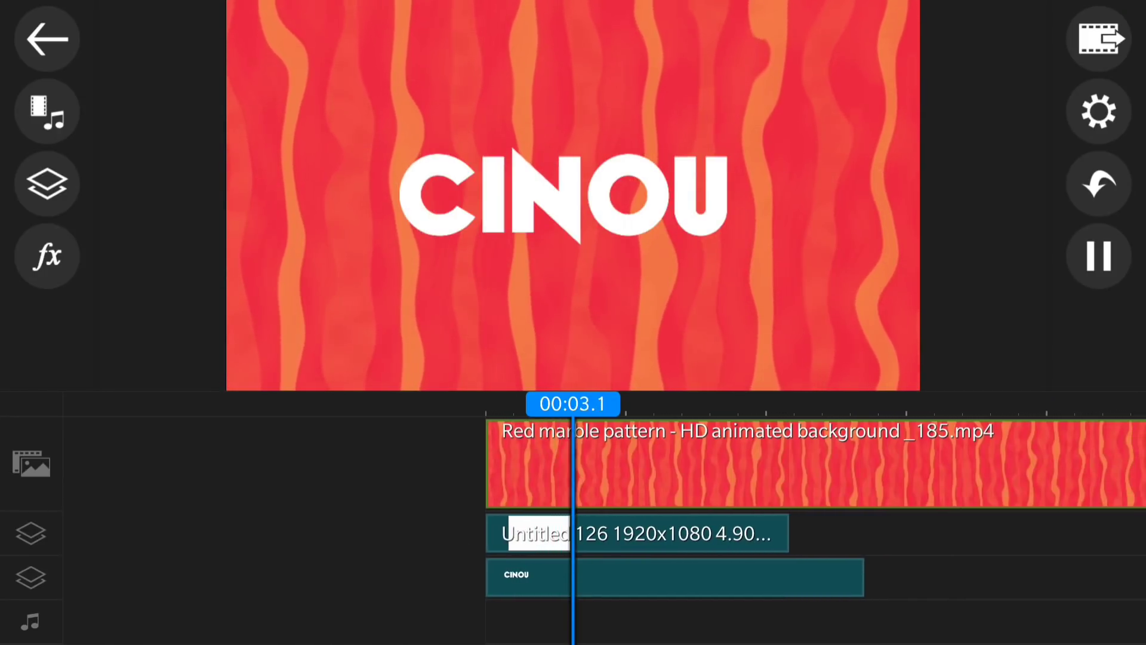
- Split the red marble background near 00:13, delete the remainder, and play the finished intro
{"action": "scroll", "coordinate": [775, 531], "scroll_direction": "down", "scroll_amount": 3}
{"action": "left_click", "coordinate": [776, 502]}
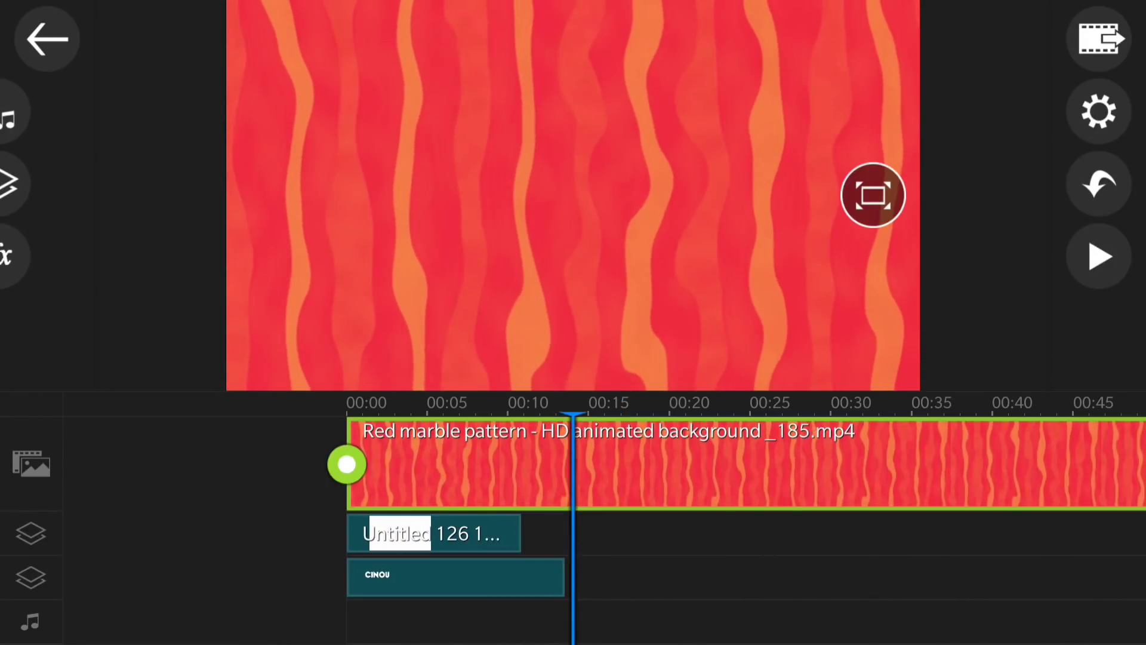
{"action": "left_click", "coordinate": [873, 195]}
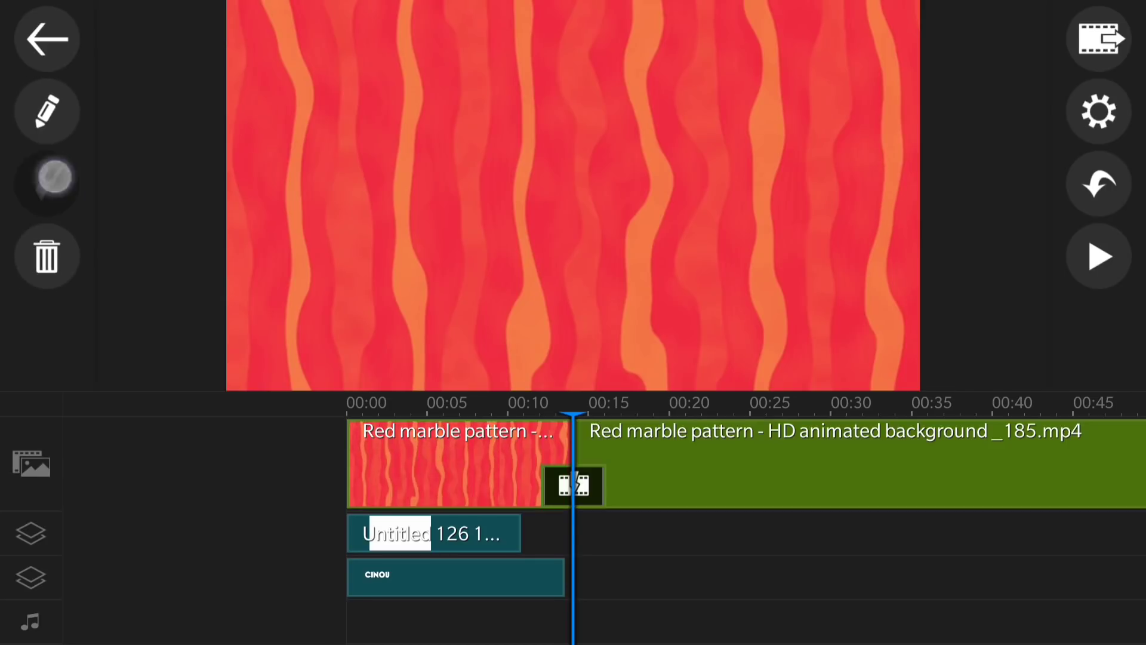
{"action": "left_click", "coordinate": [806, 442]}
{"action": "left_click", "coordinate": [46, 256]}
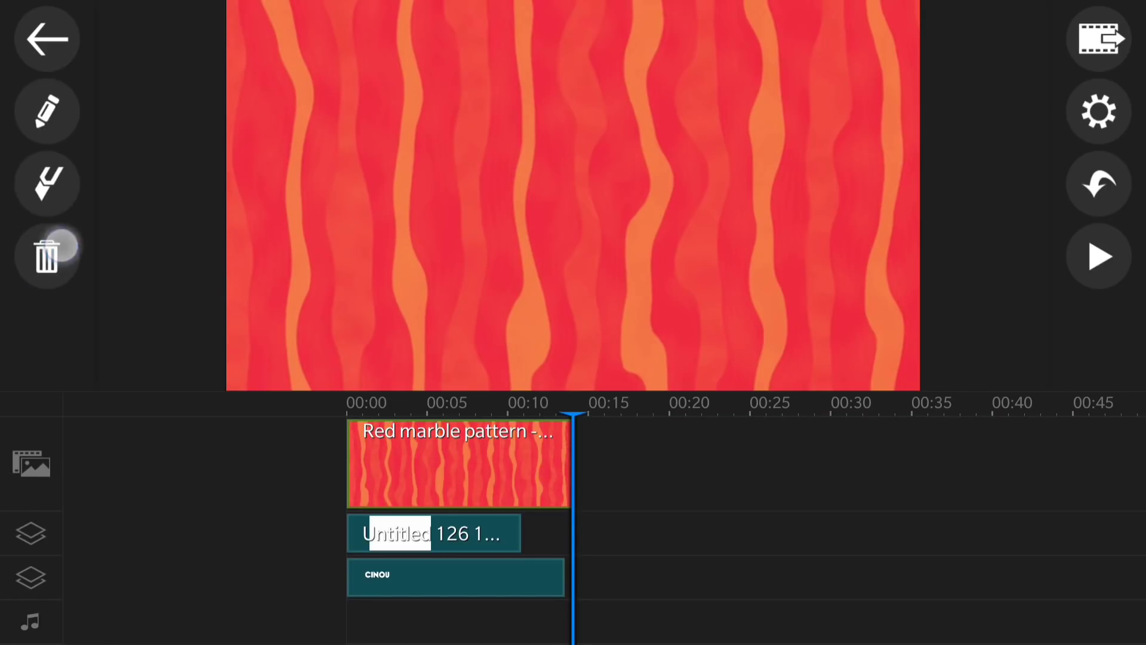
{"action": "left_click", "coordinate": [537, 478]}
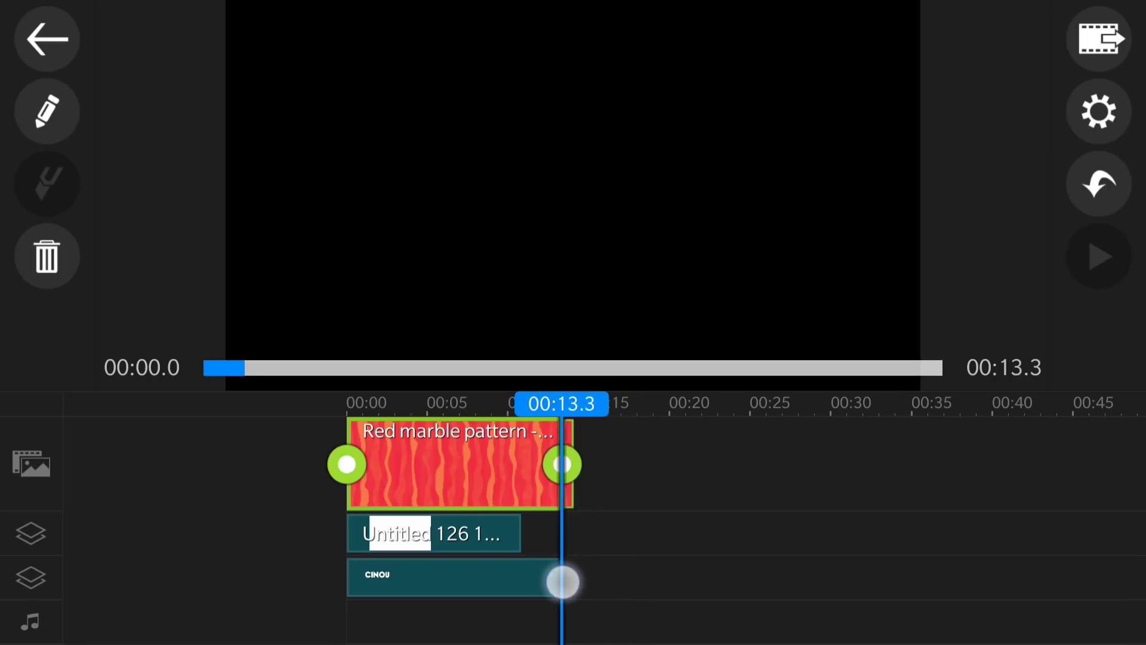
{"action": "left_click", "coordinate": [563, 583]}
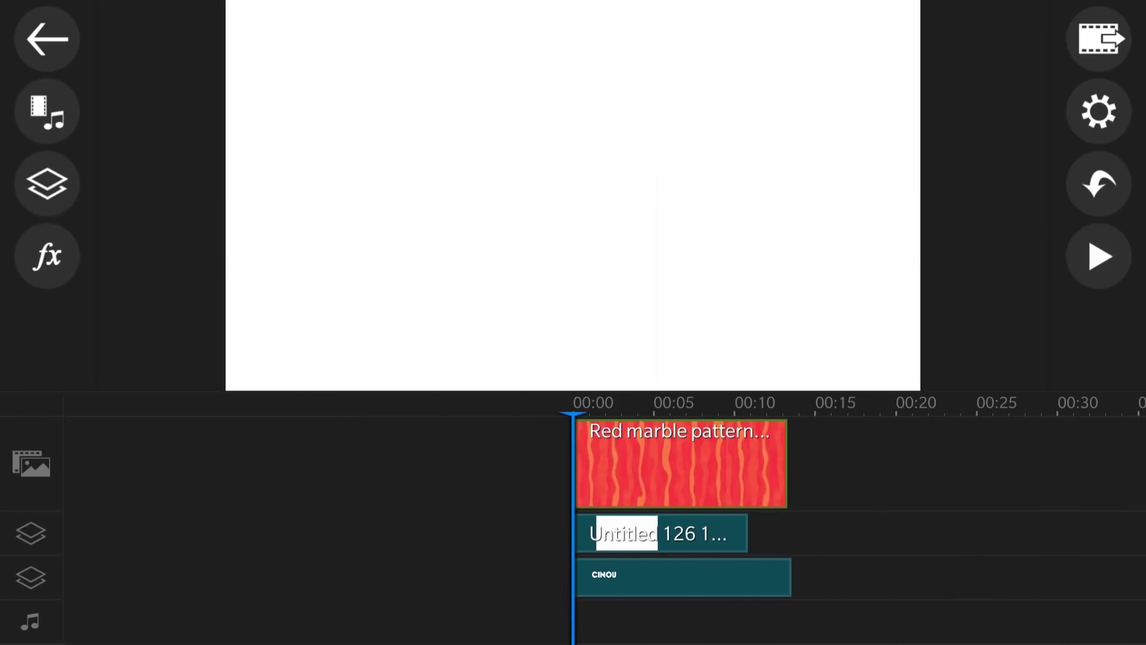
{"action": "left_click", "coordinate": [1099, 257]}
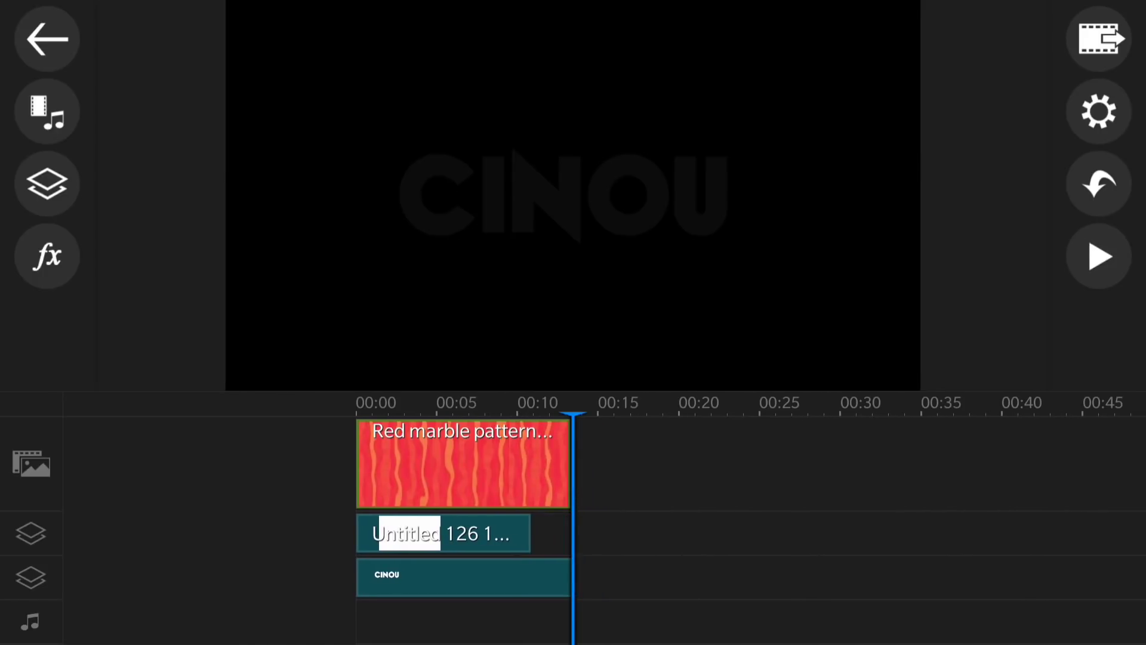
{"action": "left_click_drag", "start_coordinate": [720, 524], "coordinate": [938, 524]}
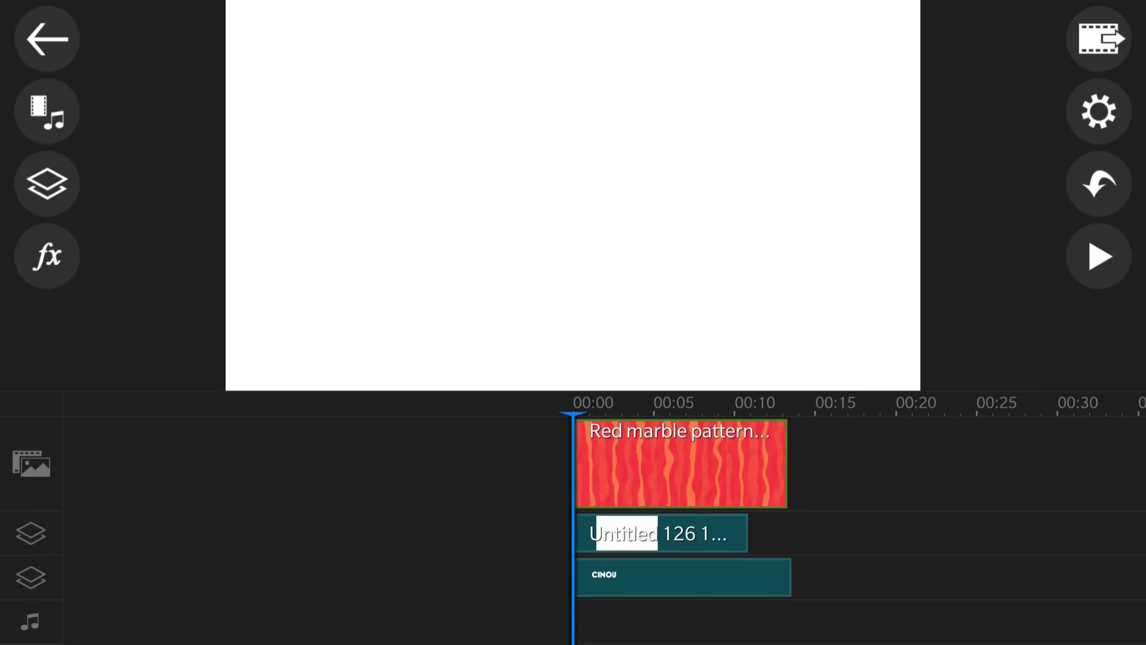
{"action": "left_click", "coordinate": [1099, 257]}
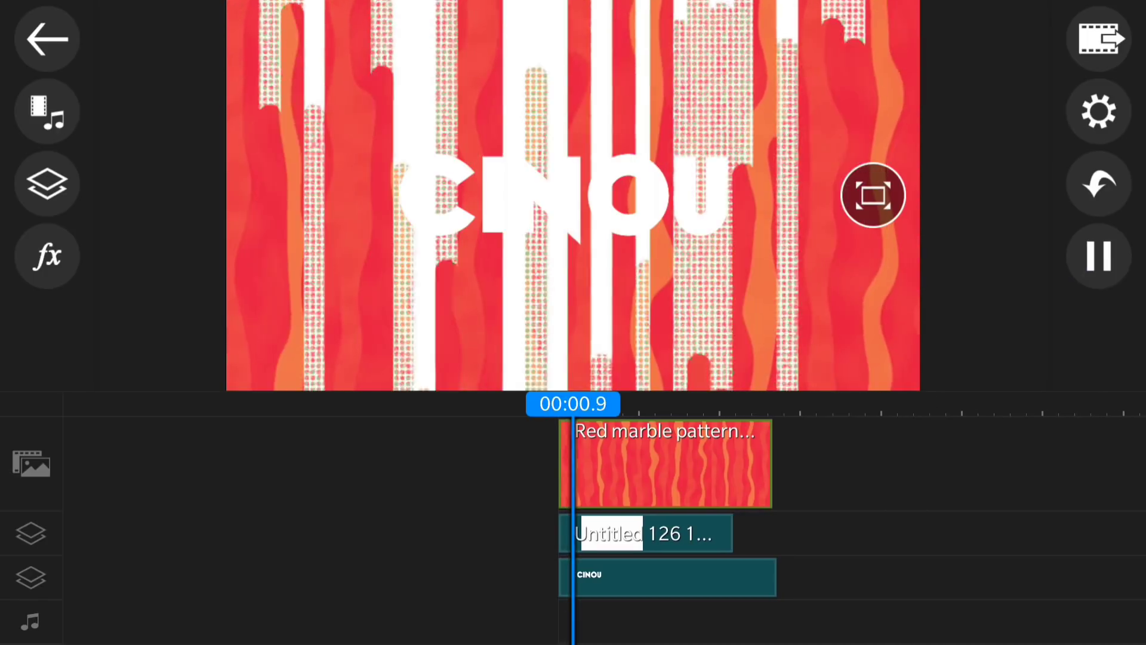